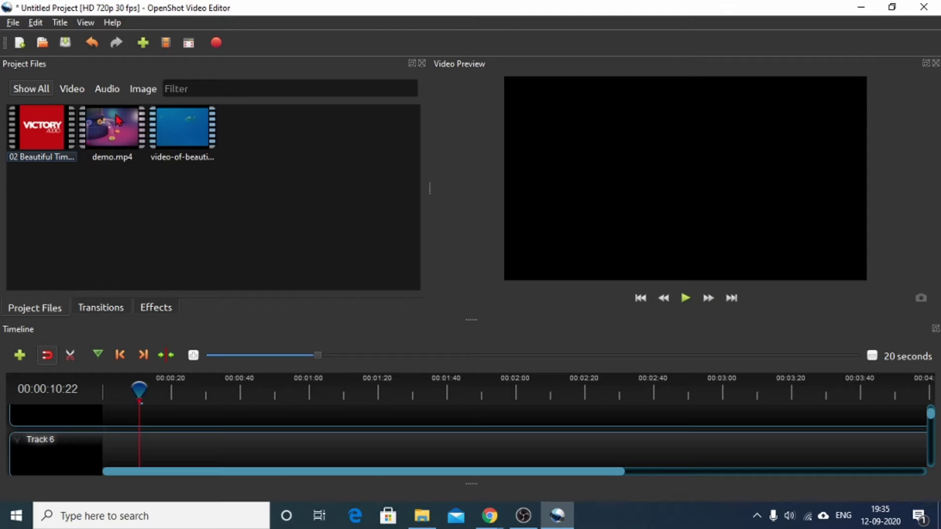
Place the demo.mp4 clip on Track 6 at the 0:00 position
left_click_drag(120, 119, 194, 407)
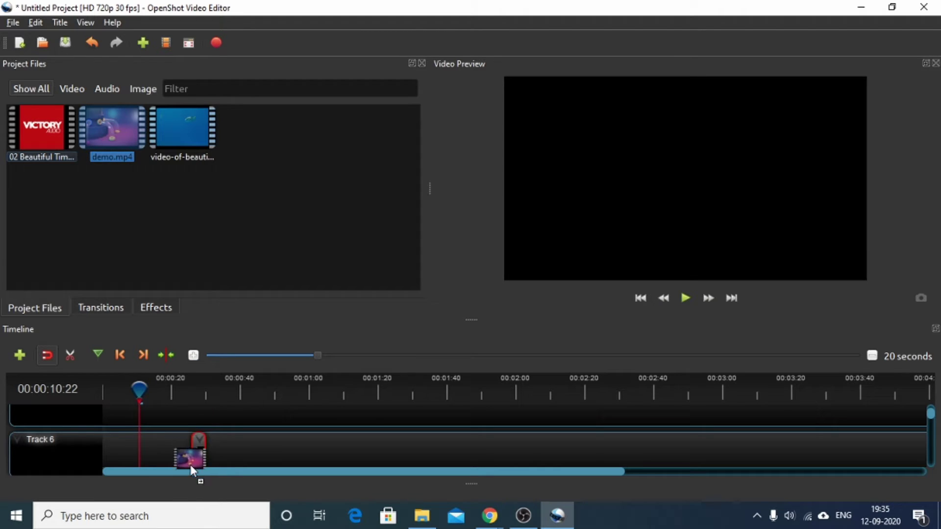
left_click_drag(191, 465, 124, 465)
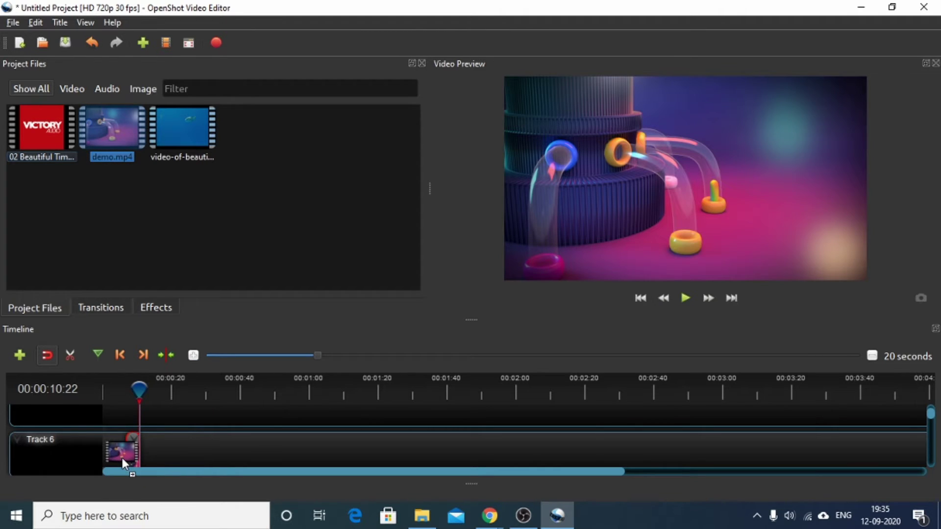
left_click(122, 458)
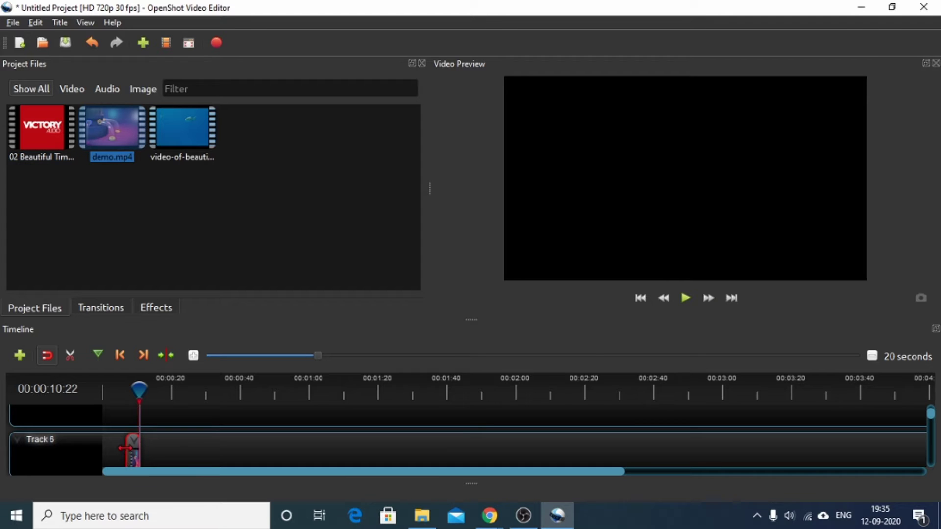
left_click_drag(132, 454, 109, 454)
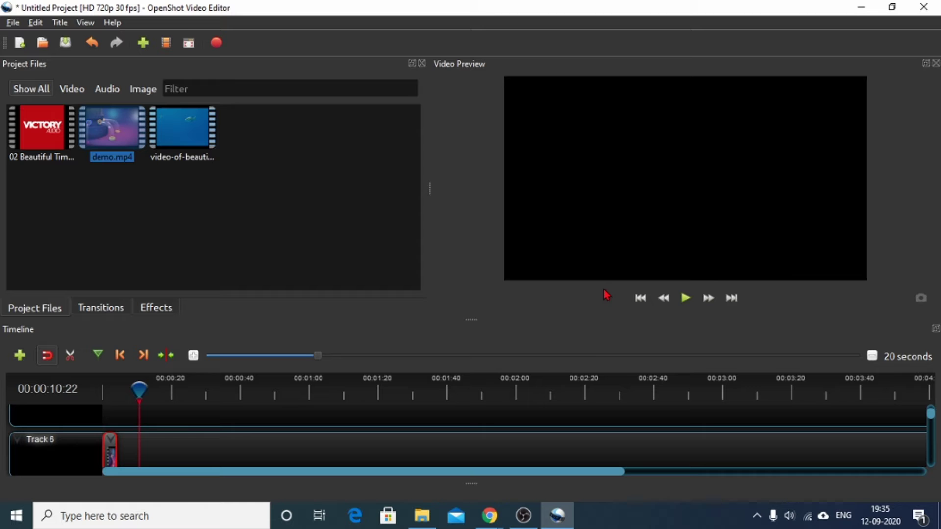
Preview the demo.mp4 clip, then return the playhead to the timeline start
left_click(685, 298)
left_click(688, 299)
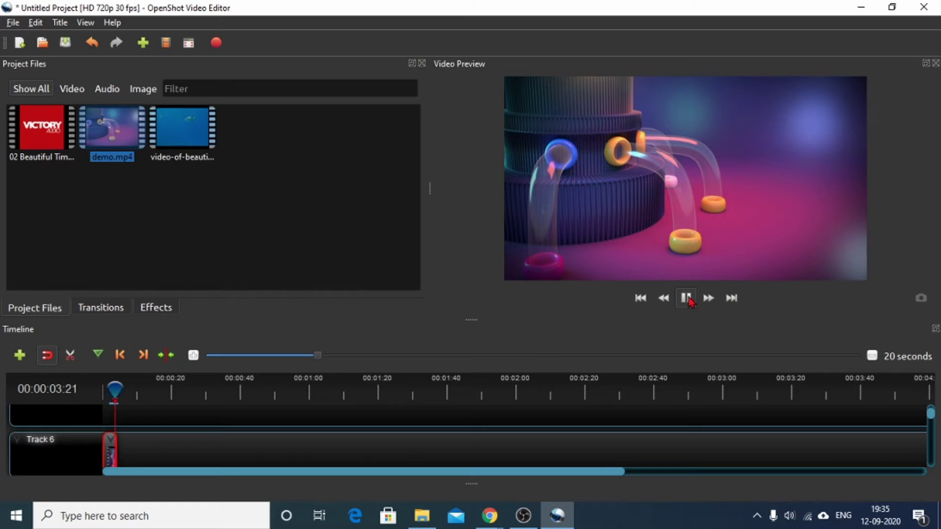
left_click(689, 303)
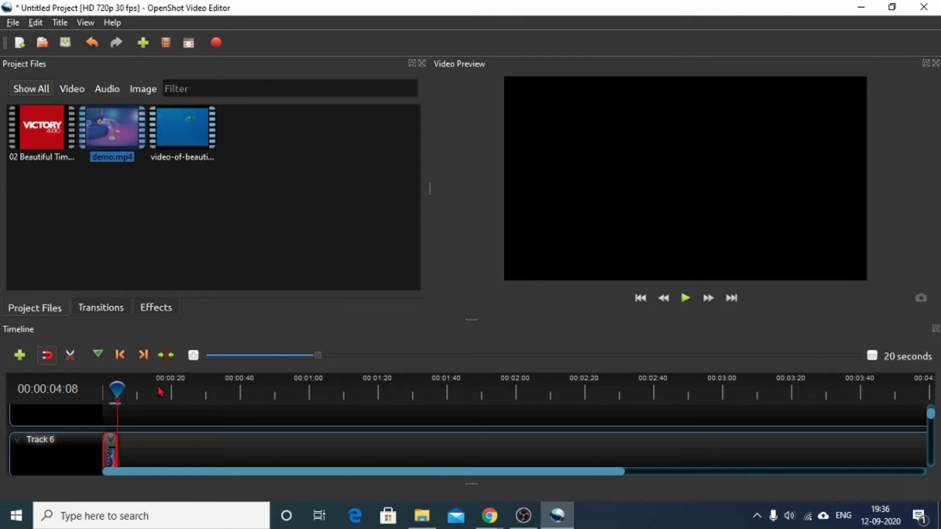
left_click_drag(122, 383, 106, 391)
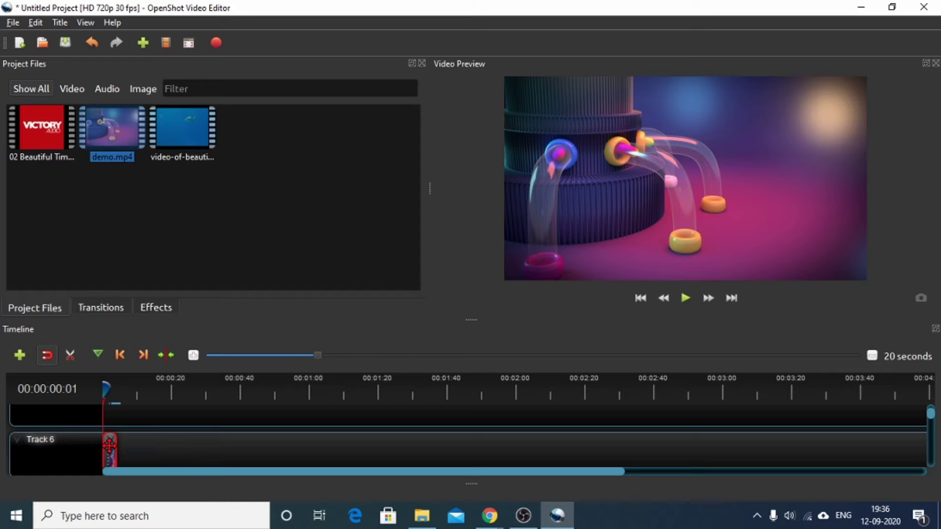
Separate demo.mp4's audio as a single all-channels clip and play back the result
right_click(109, 444)
mouse_move(155, 356)
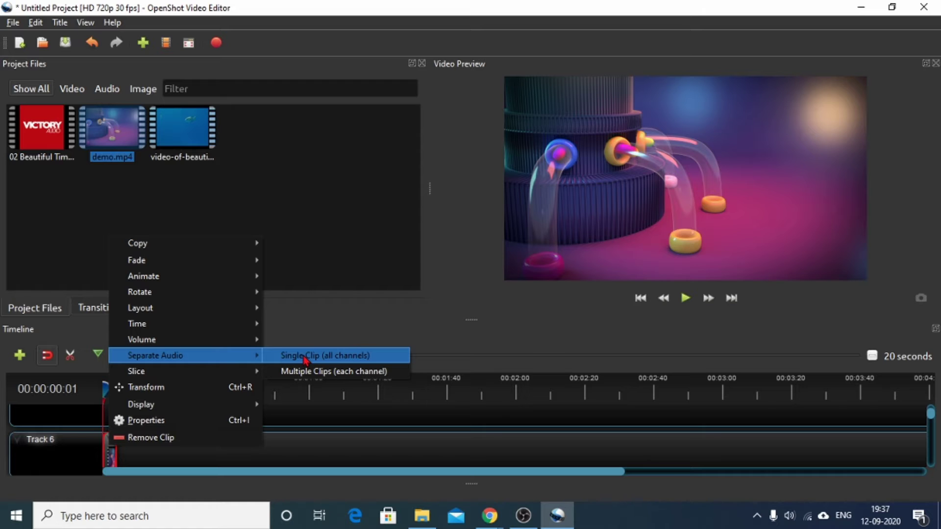
left_click(305, 359)
left_click_drag(932, 415, 932, 406)
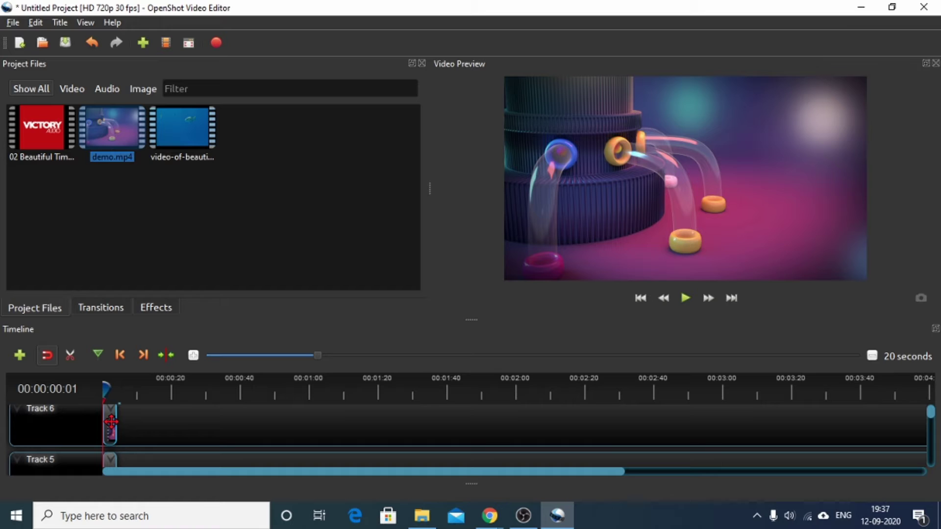
right_click(113, 463)
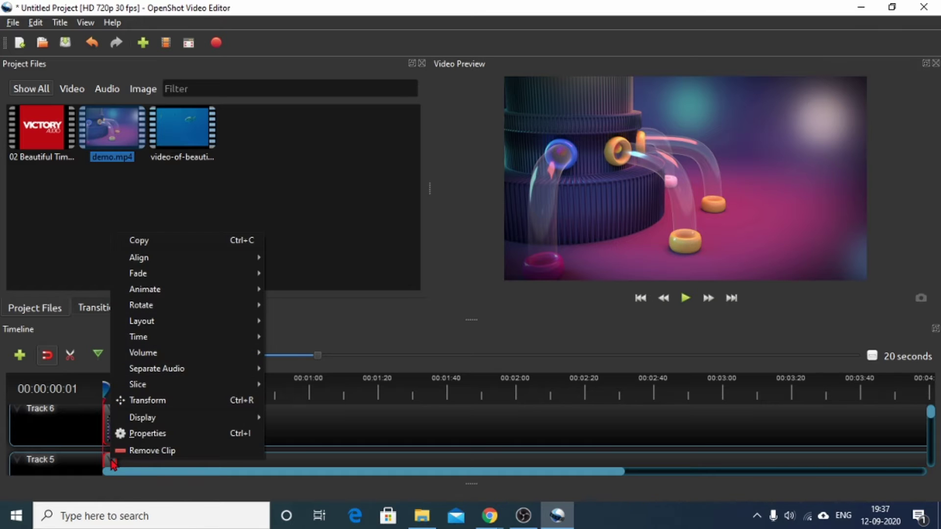
left_click(339, 345)
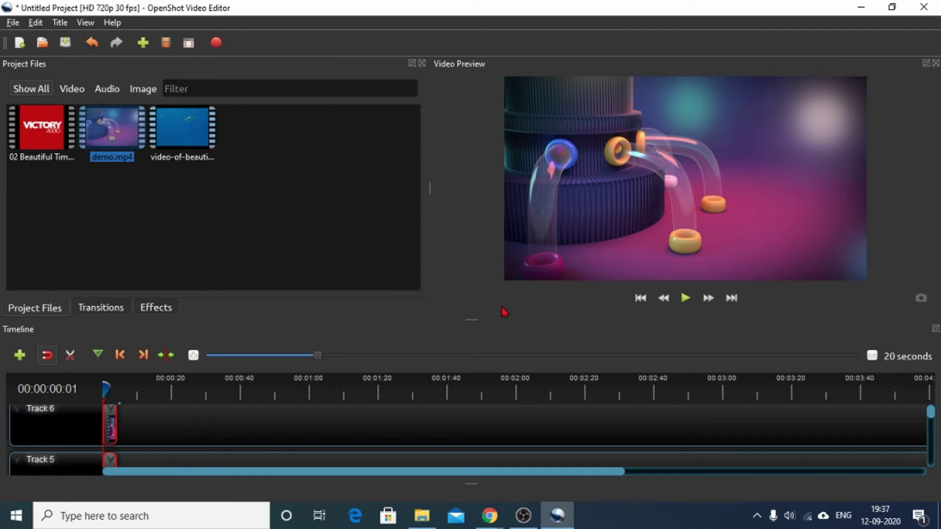
left_click(686, 299)
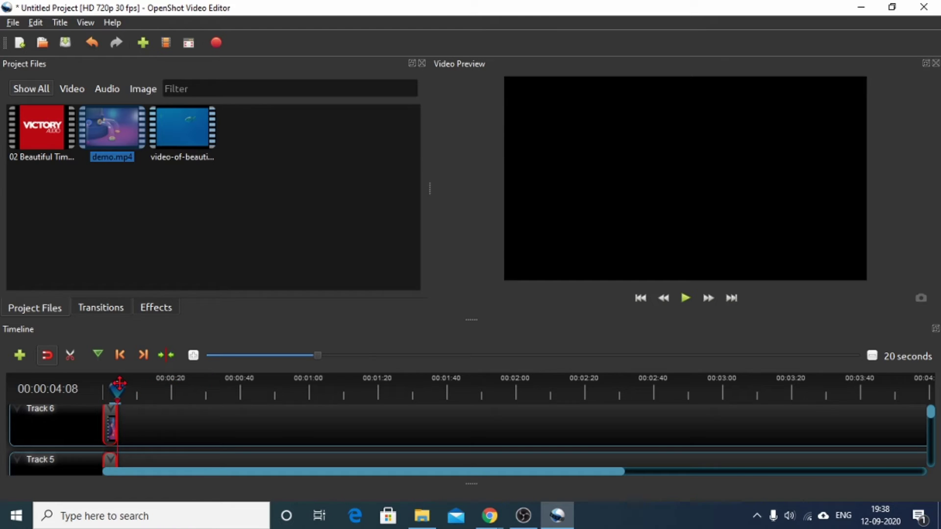
Move the separated audio clip onto Track 6 near 0:15, preview it, then delete it
left_click_drag(118, 383, 104, 388)
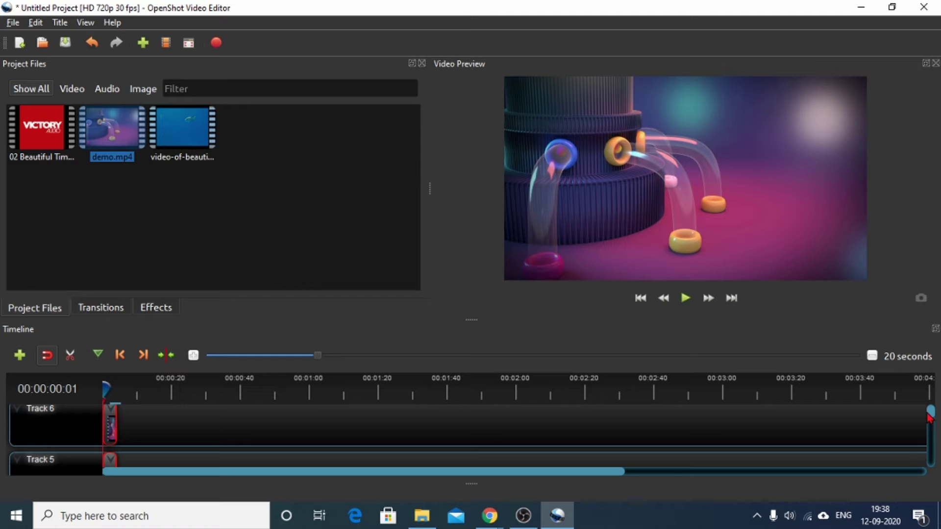
scroll(110, 460, "down", 1)
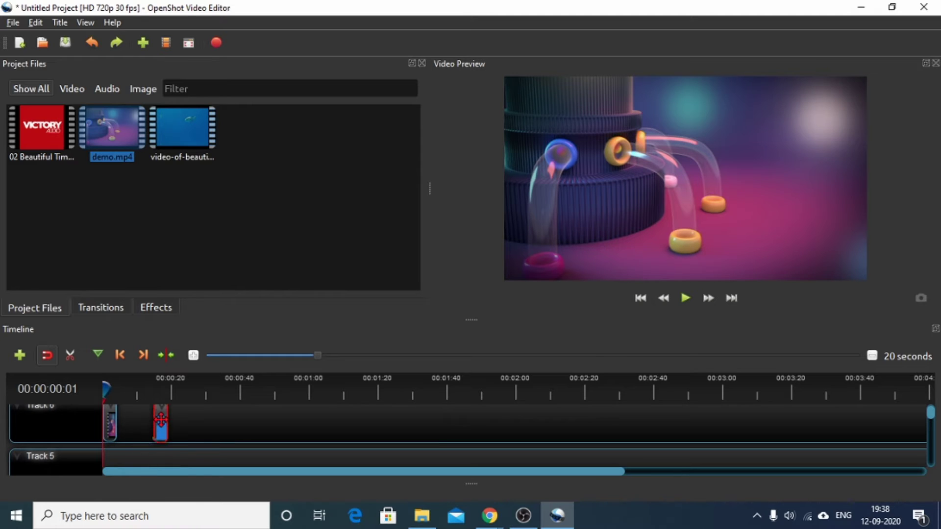
left_click_drag(110, 461, 161, 417)
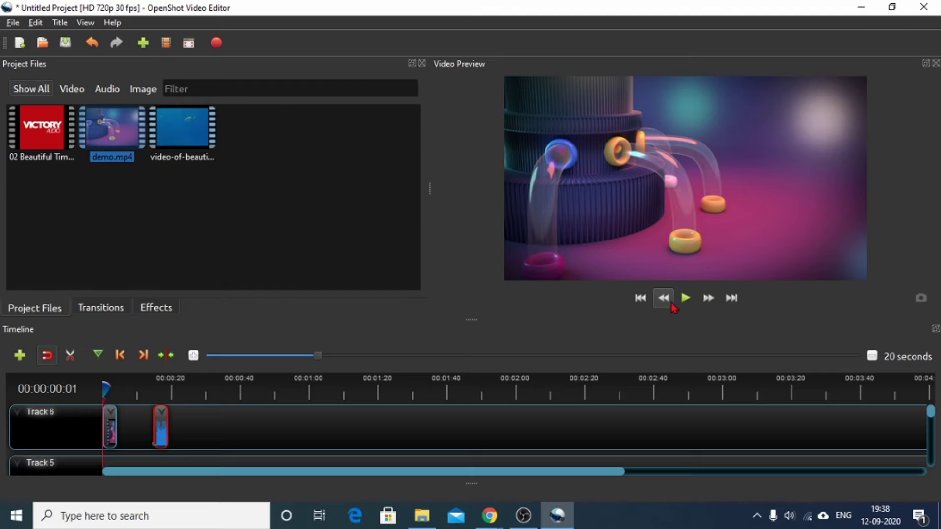
left_click(685, 298)
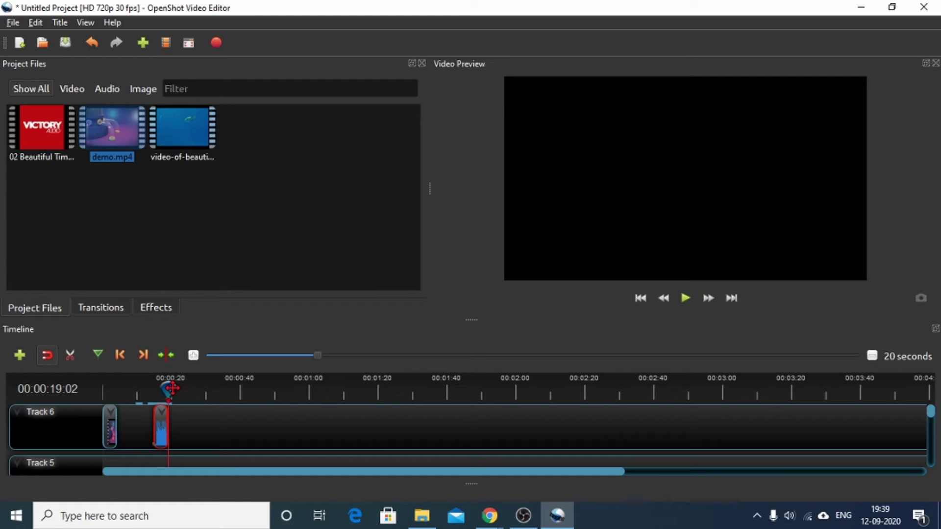
left_click_drag(171, 385, 106, 388)
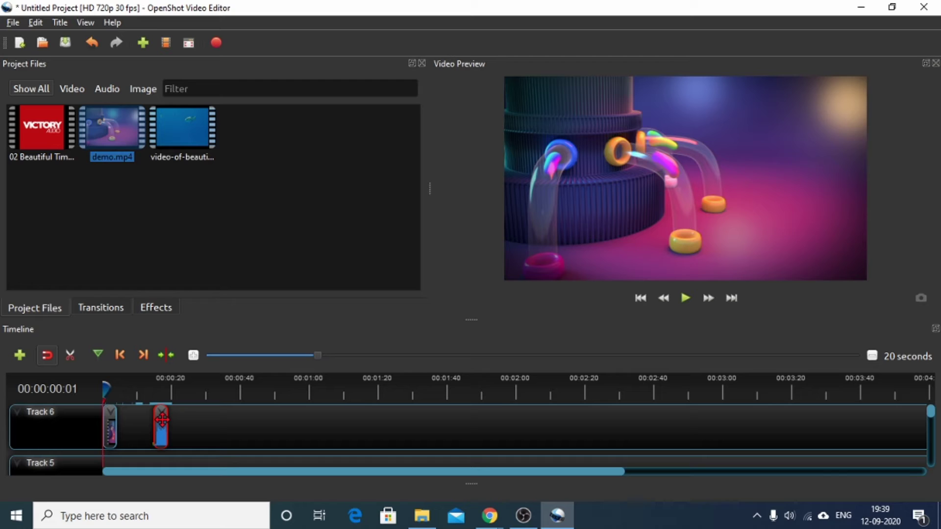
key("Delete")
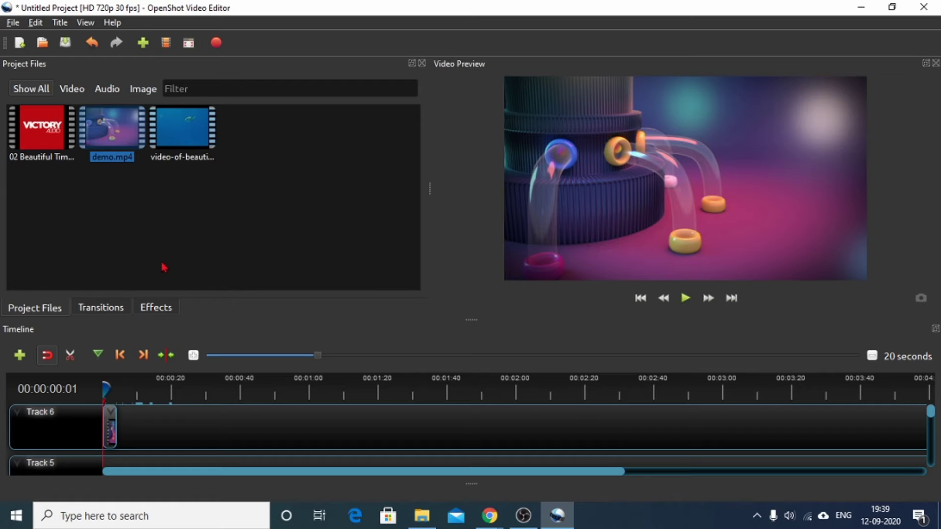
left_click(933, 419)
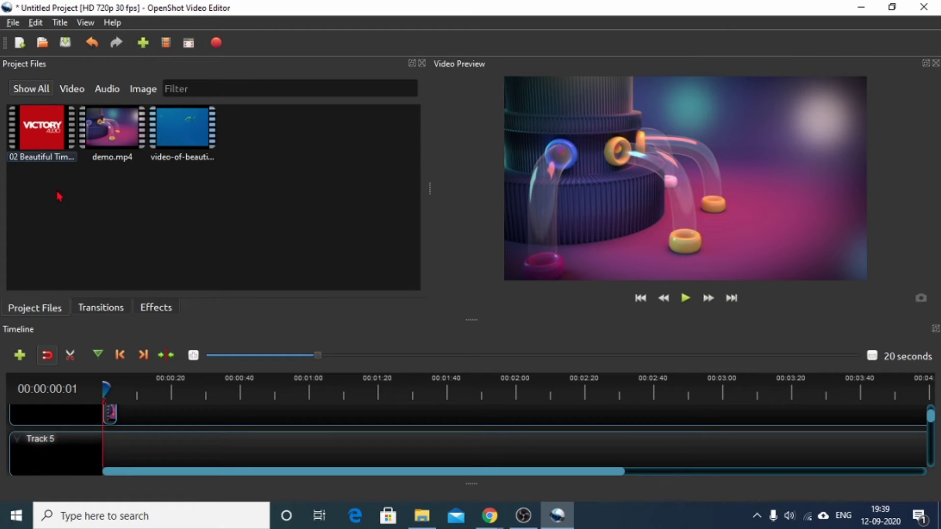
left_click(35, 133)
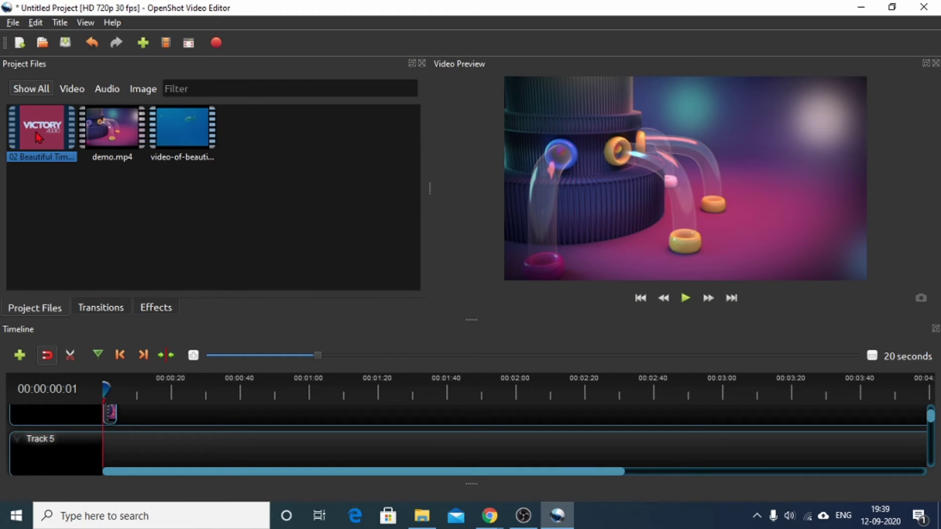
mouse_move(37, 132)
left_mouse_down()
mouse_move(118, 506)
mouse_move(117, 451)
left_mouse_up()
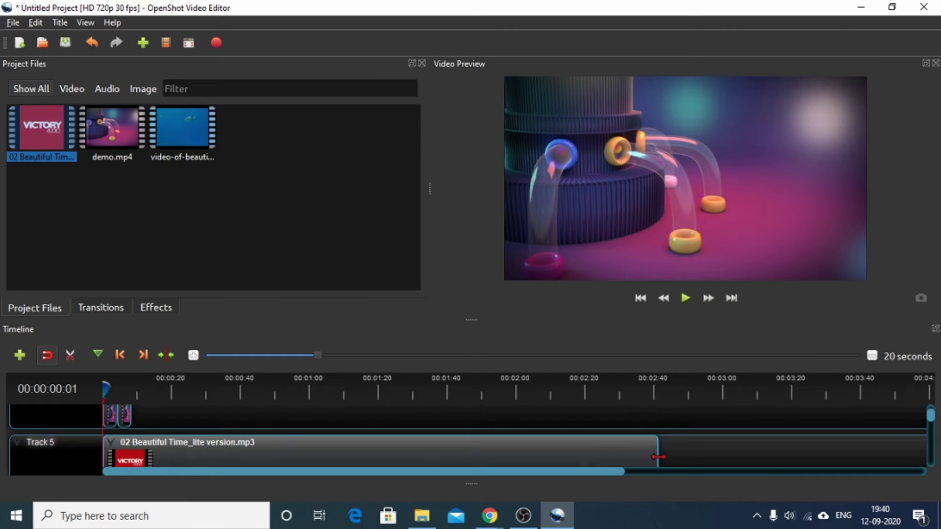
left_click_drag(657, 457, 270, 465)
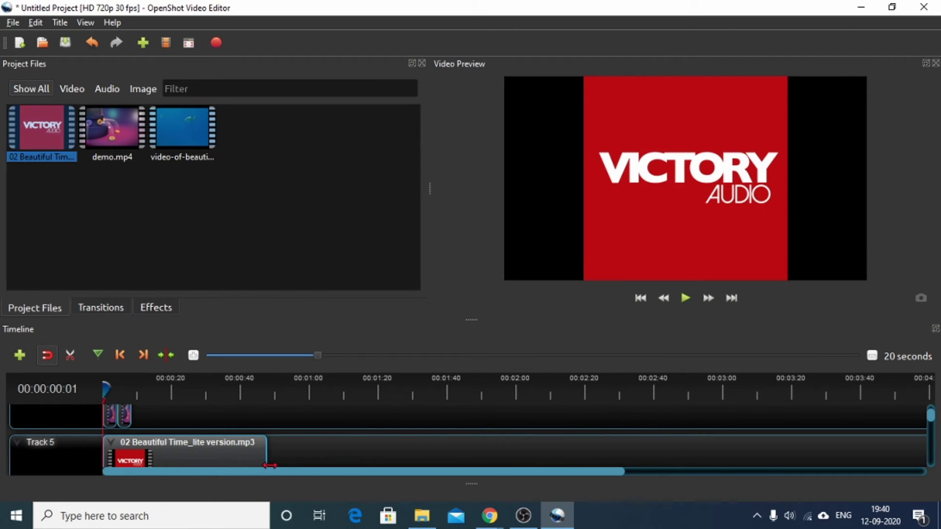
mouse_move(269, 465)
left_mouse_down()
mouse_move(130, 457)
mouse_move(144, 456)
left_mouse_up()
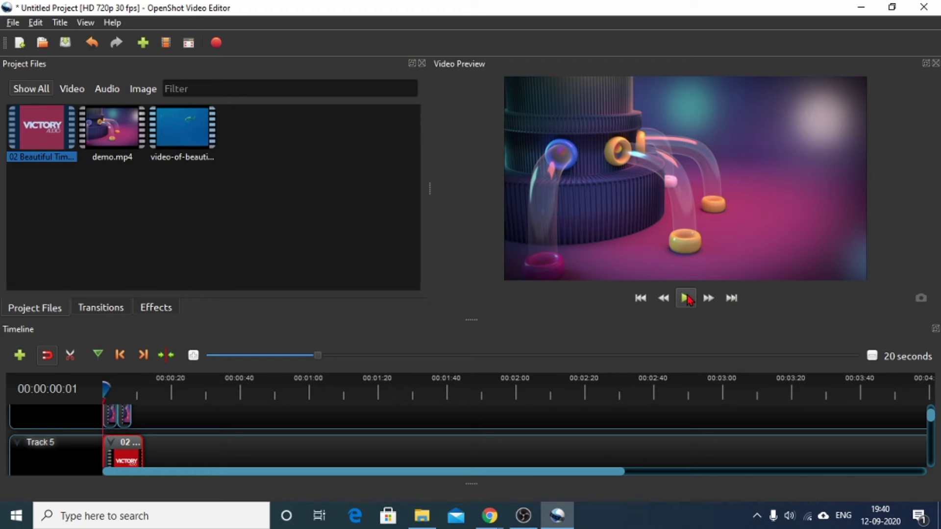
left_click(687, 299)
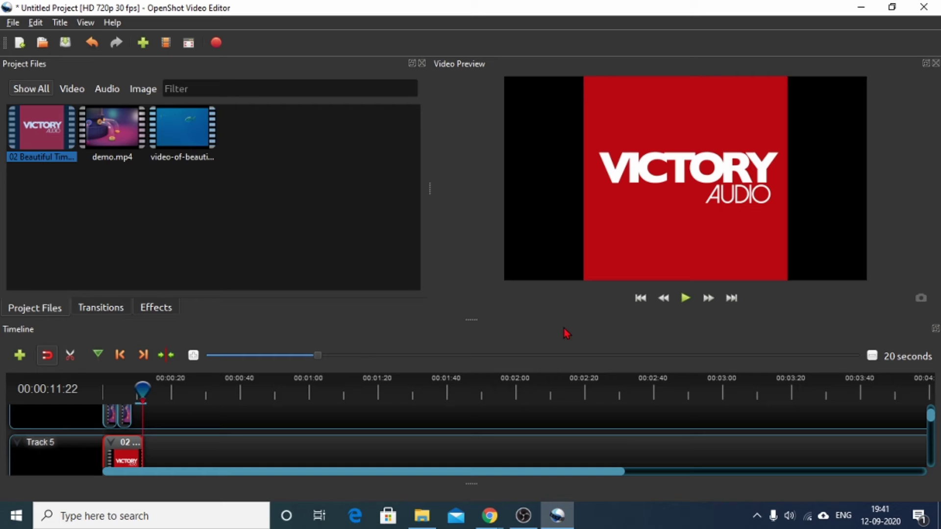
left_click(202, 245)
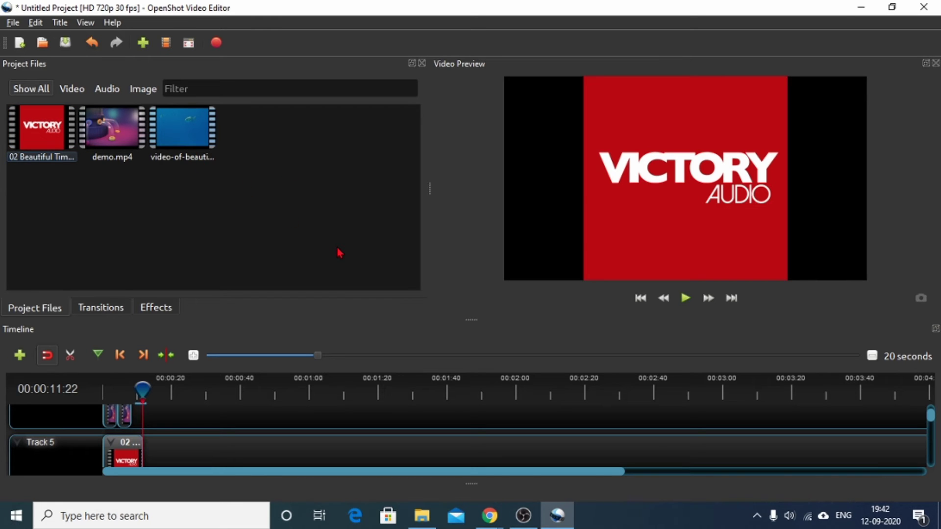
Delete the purple top-track clip and the Victory Audio clip on Track 5
left_click(126, 423)
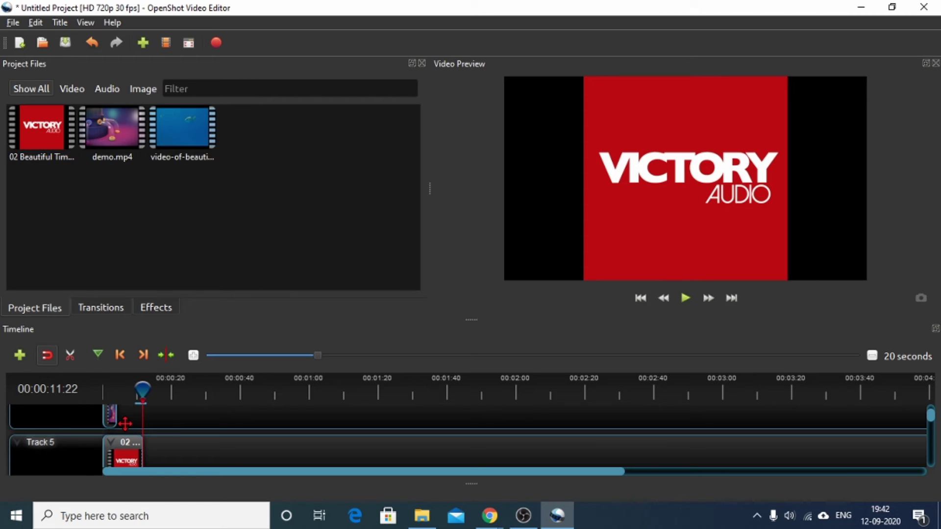
key("Delete")
left_click(127, 458)
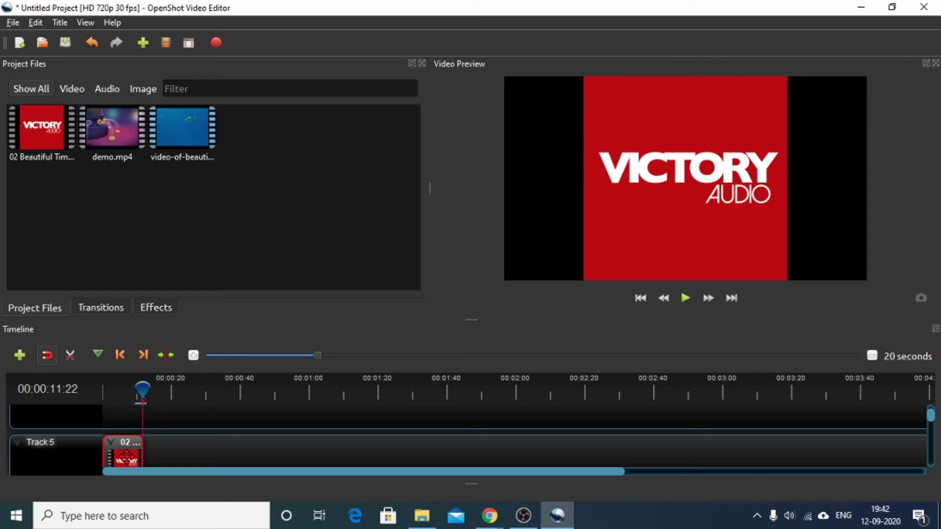
key("Delete")
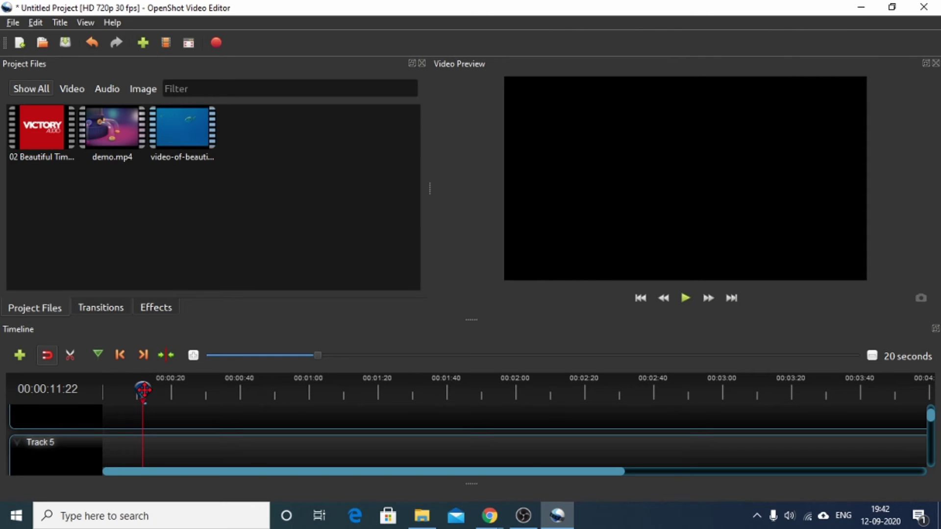
Put the underwater video at the start of the top track and preview it
left_click_drag(144, 392, 108, 392)
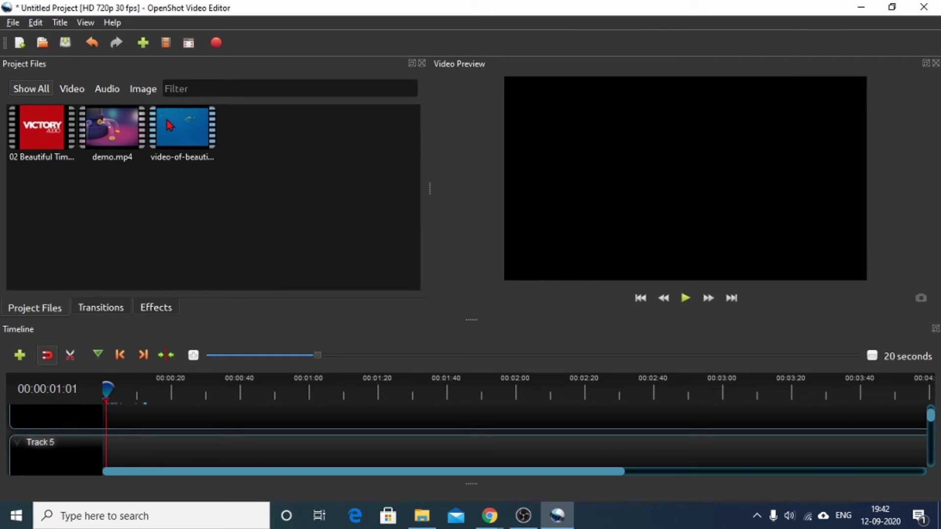
left_click_drag(169, 125, 123, 417)
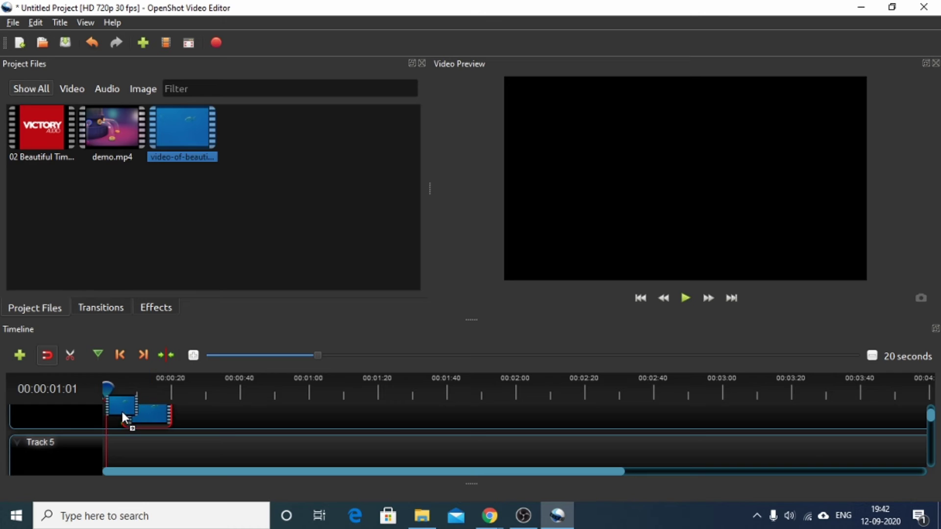
left_click_drag(122, 413, 110, 412)
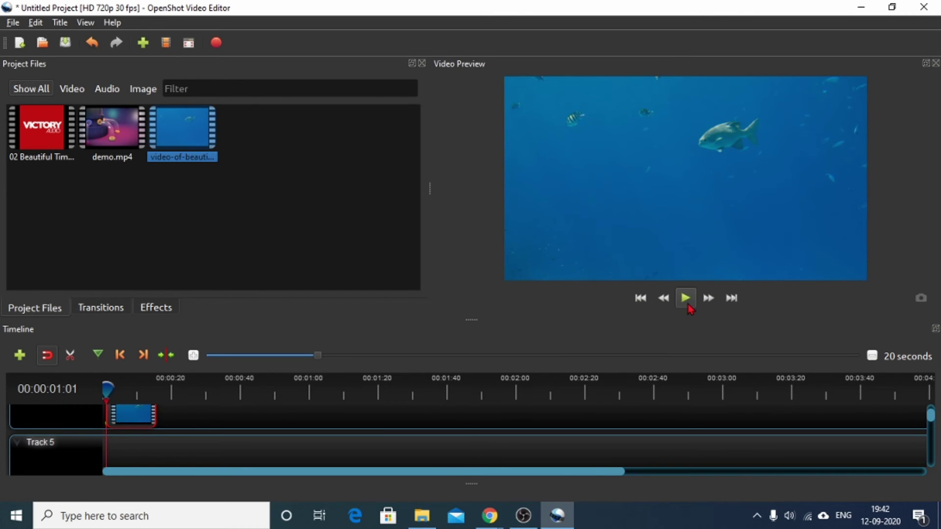
left_click(685, 299)
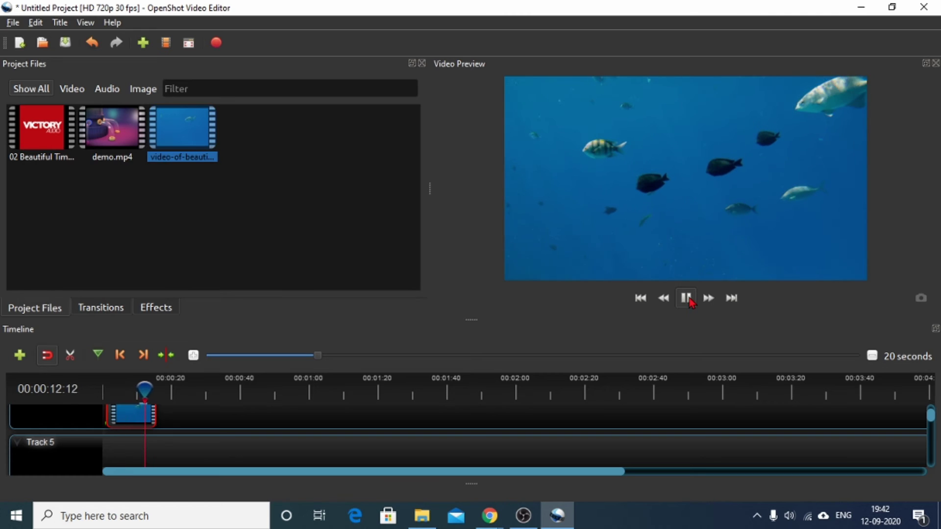
left_click(687, 301)
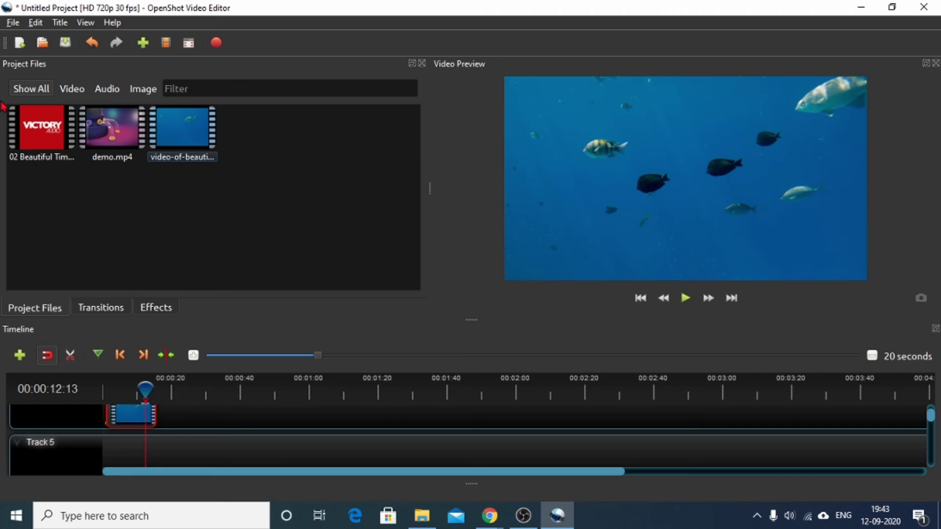
Save a Gold 1 title with file name and text 'Marine Animals' to the project
left_click(60, 23)
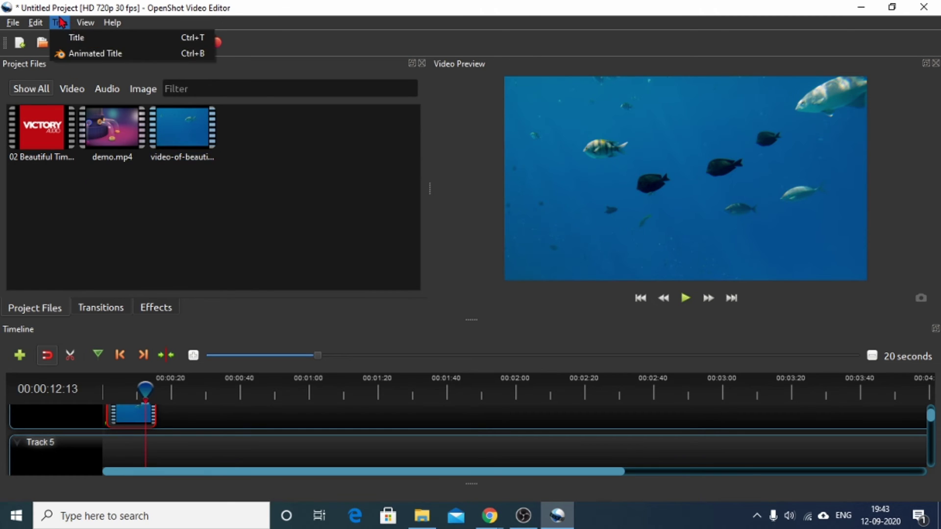
left_click(75, 38)
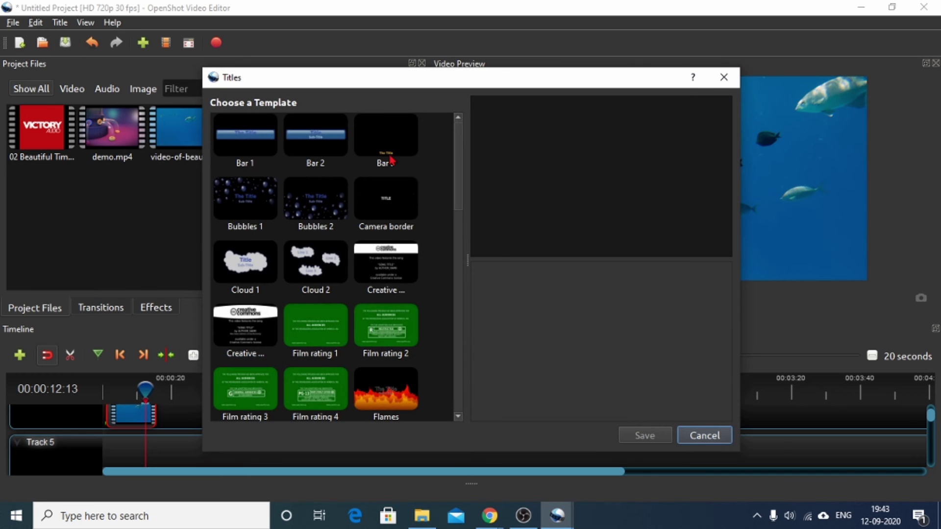
mouse_move(456, 163)
left_mouse_down()
mouse_move(463, 439)
mouse_move(452, 323)
mouse_move(464, 124)
mouse_move(446, 387)
left_mouse_up()
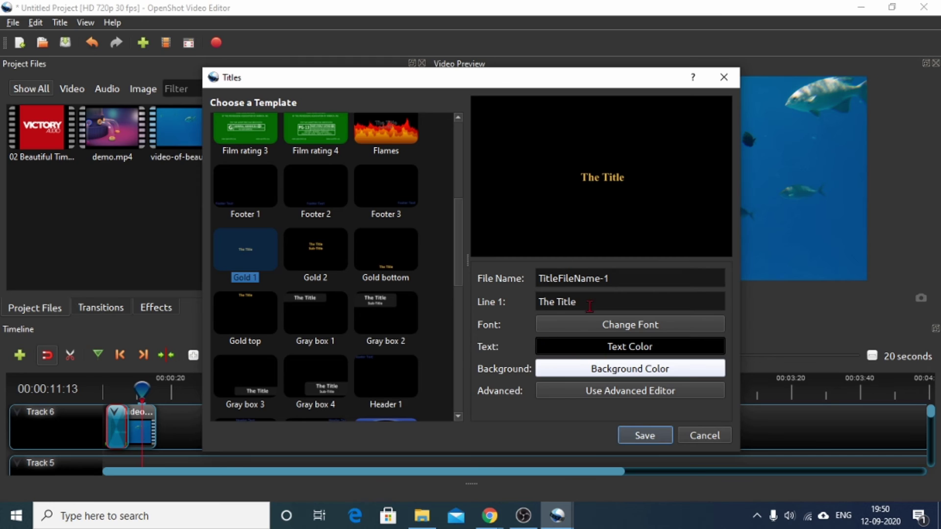
left_click_drag(615, 279, 534, 277)
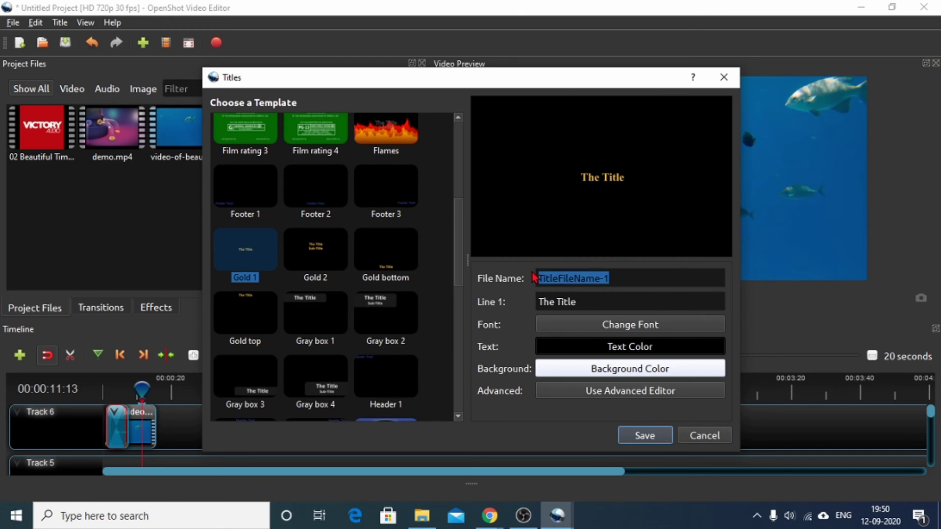
type("Marine ")
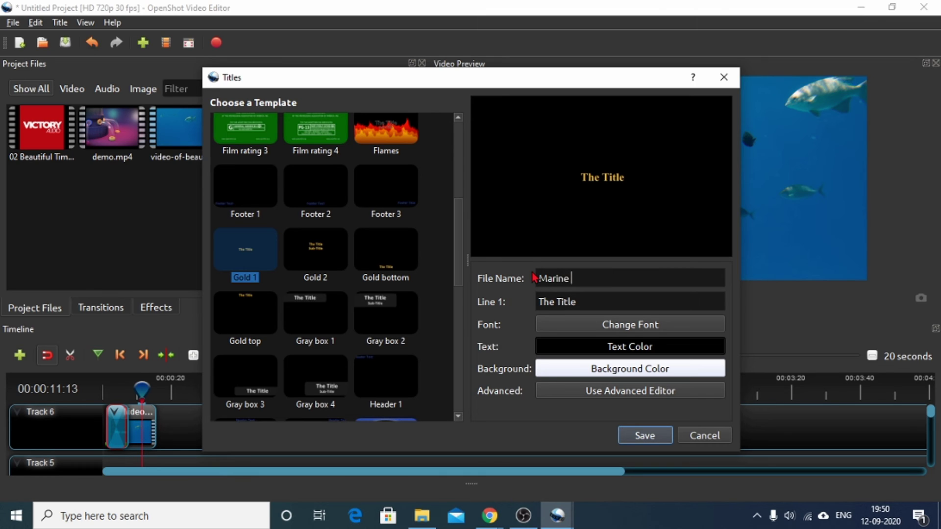
type("Animals")
left_click_drag(606, 285, 541, 279)
key("ctrl+c")
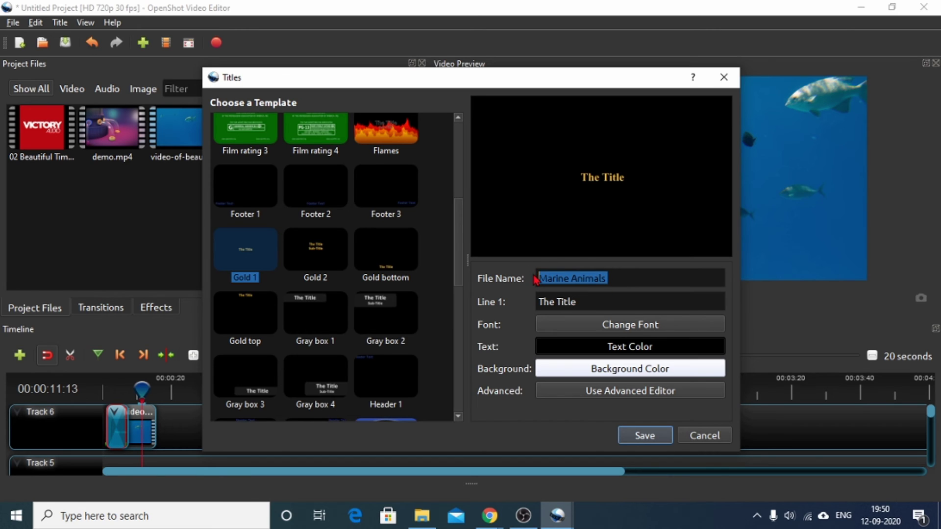
left_click_drag(557, 302, 528, 301)
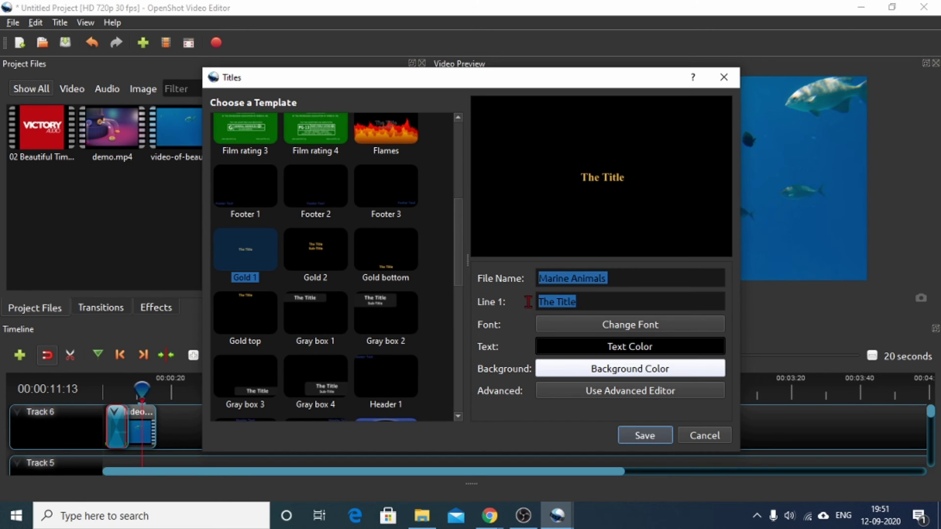
key("ctrl+v")
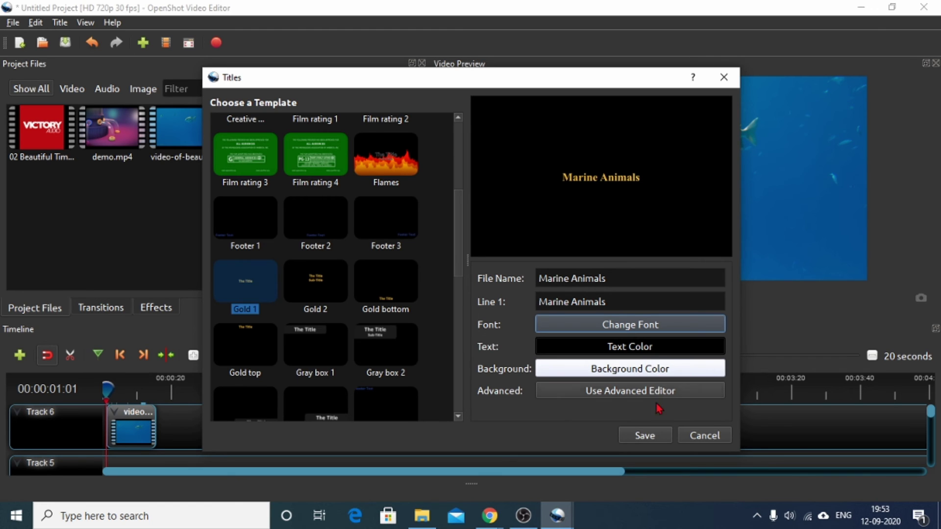
left_click(665, 436)
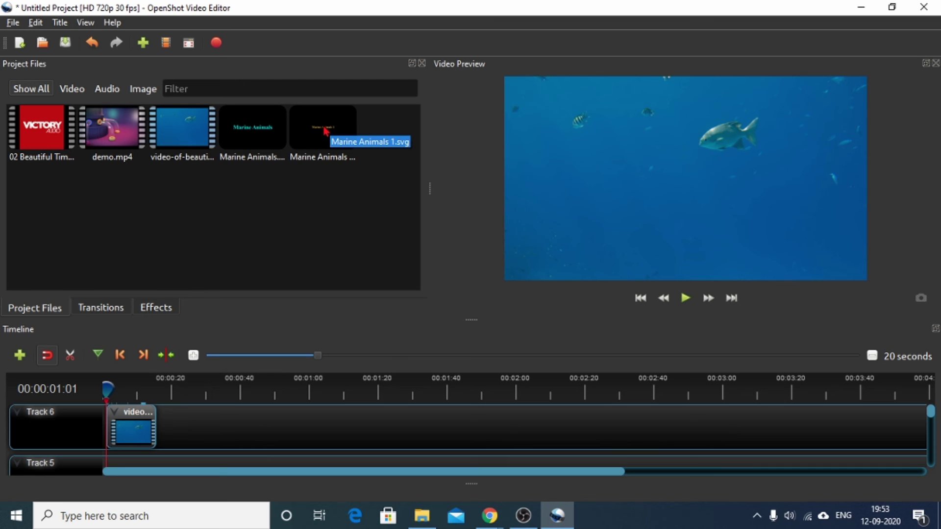
Drop the Marine Animals 1.svg title over the underwater clip and preview playback
mouse_move(324, 131)
left_mouse_down()
mouse_move(230, 381)
mouse_move(190, 445)
mouse_move(185, 438)
left_mouse_up()
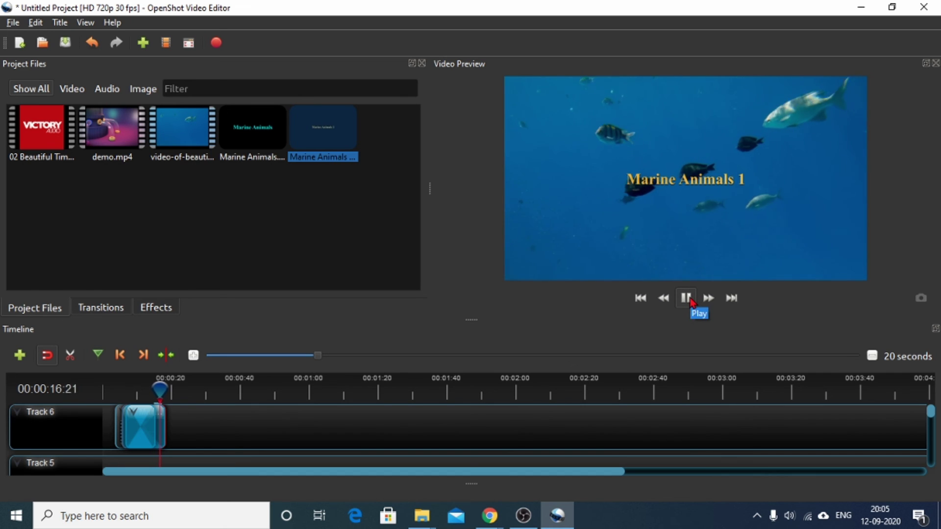
left_click(686, 298)
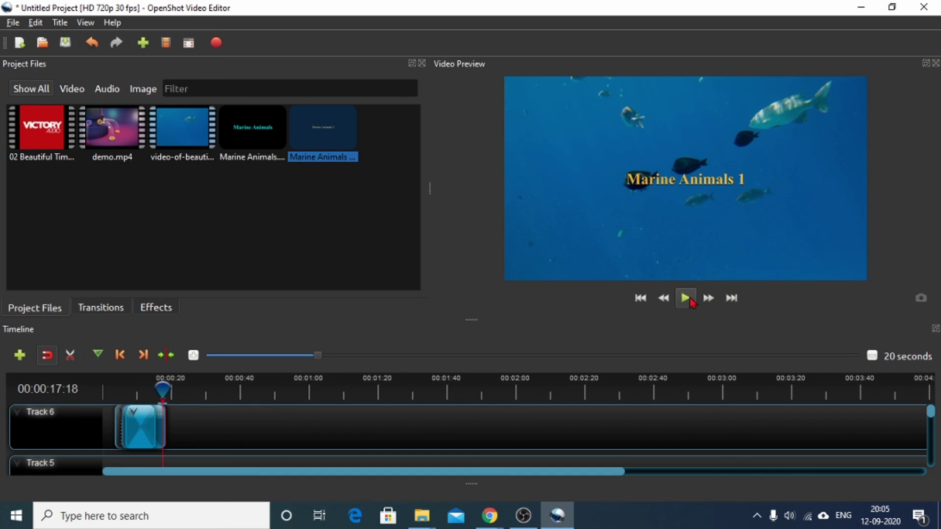